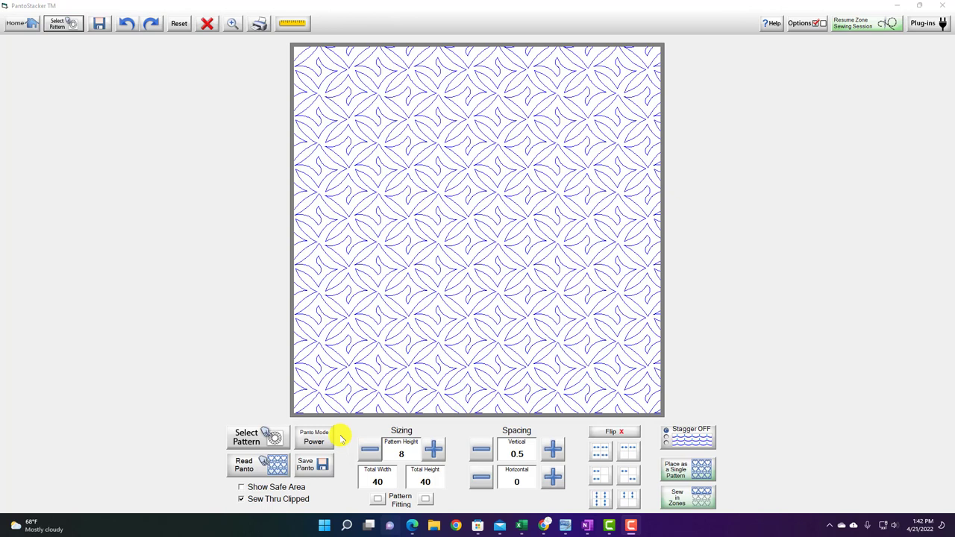
- Switch PantoStacker to Basic mode with a cleared design
{"action": "left_click", "coordinate": [314, 437]}
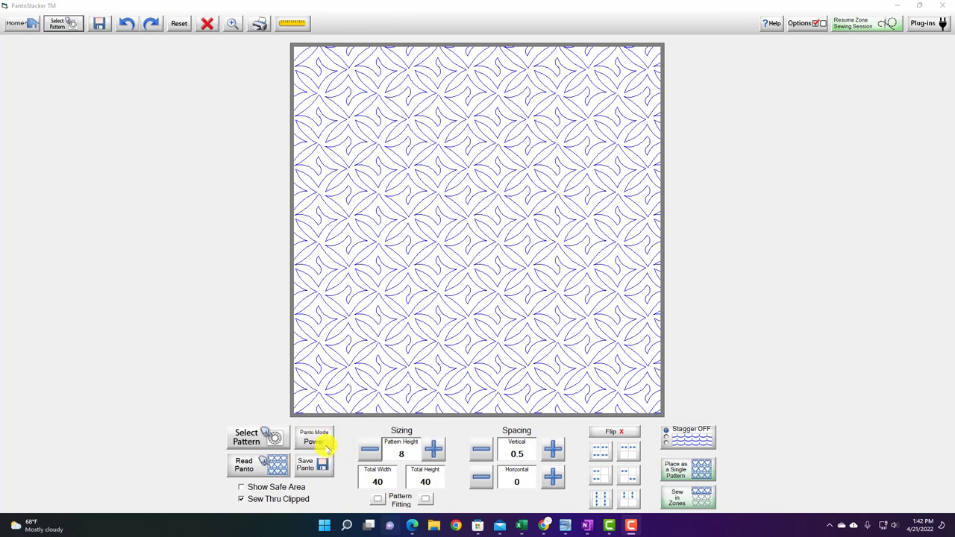
{"action": "left_click", "coordinate": [314, 438]}
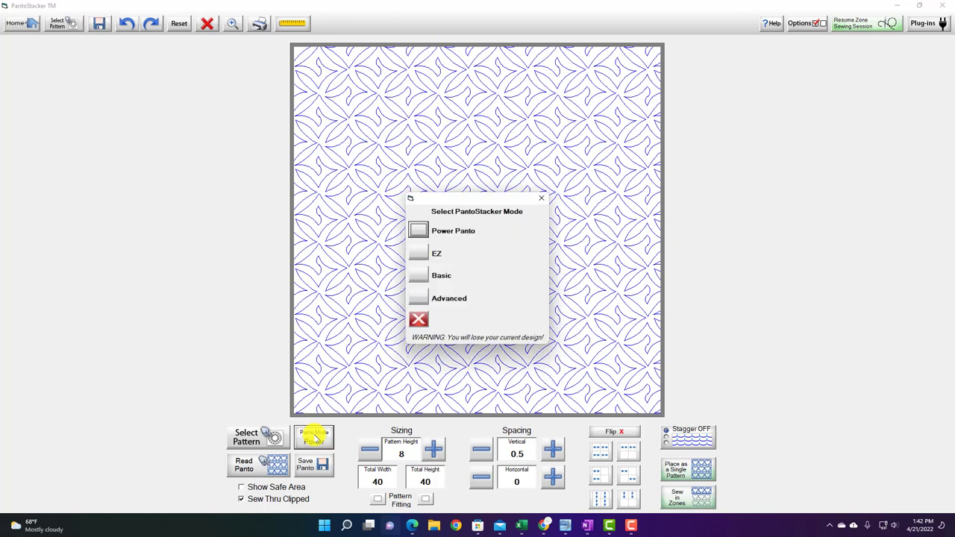
{"action": "left_click", "coordinate": [420, 276]}
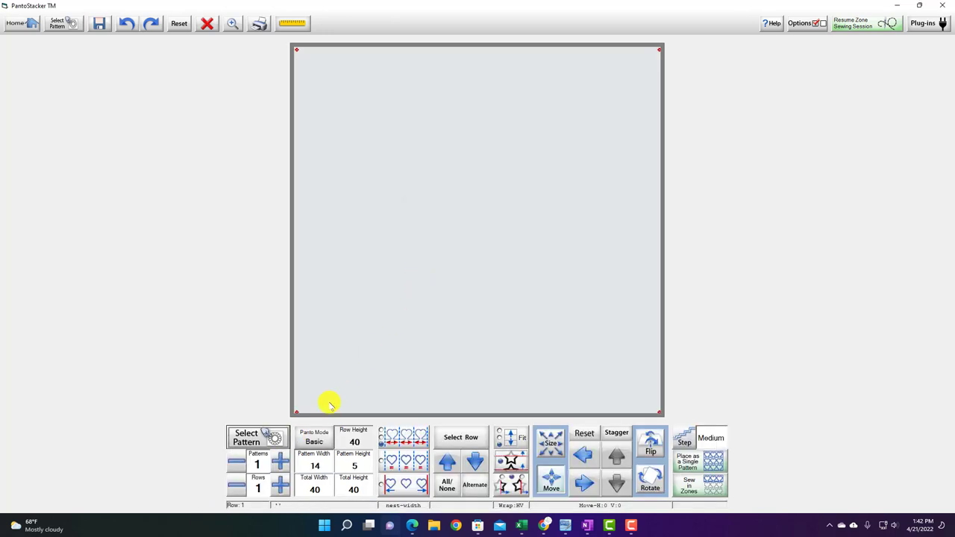
- Set the block's total width to 8 and total height to 8
{"action": "left_click", "coordinate": [314, 486]}
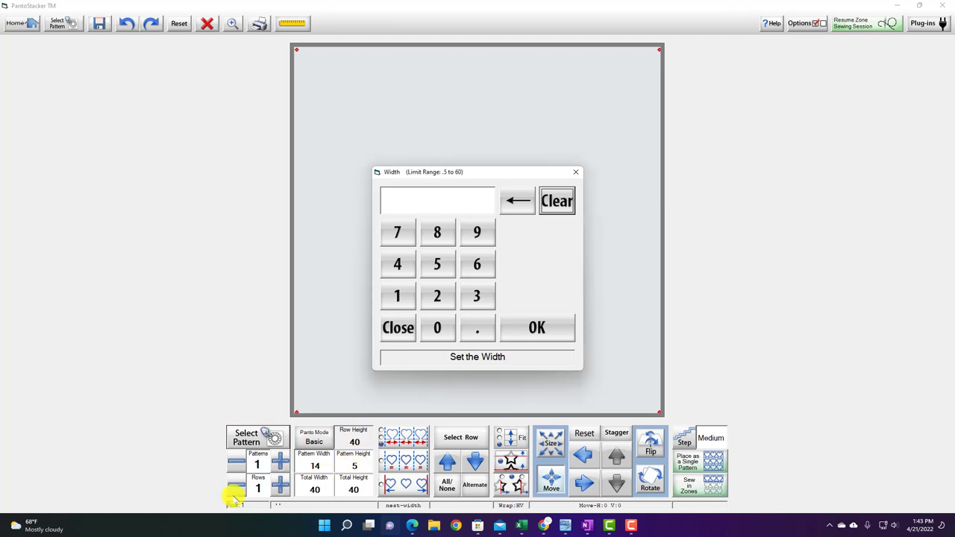
{"action": "left_click", "coordinate": [437, 228]}
{"action": "left_click", "coordinate": [534, 325]}
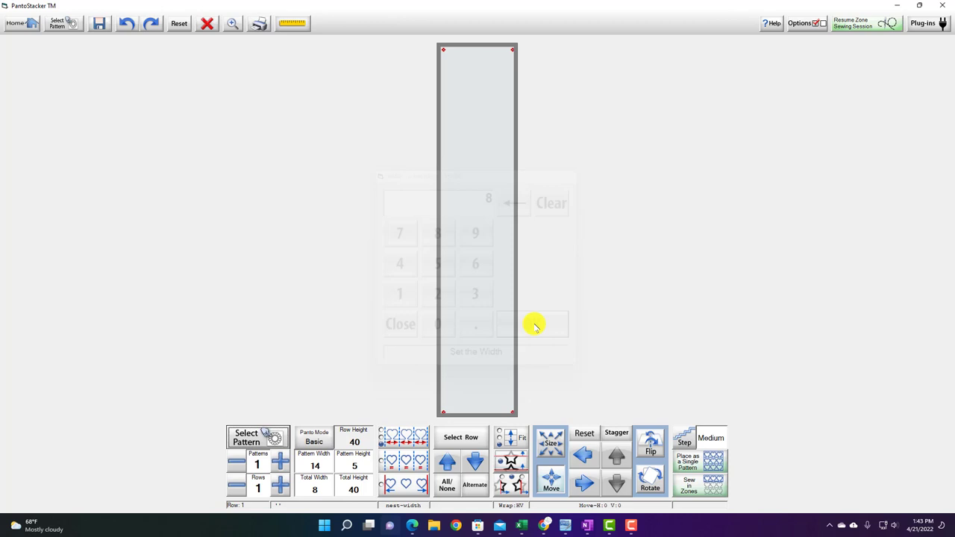
{"action": "left_click", "coordinate": [354, 490]}
{"action": "left_click", "coordinate": [438, 233]}
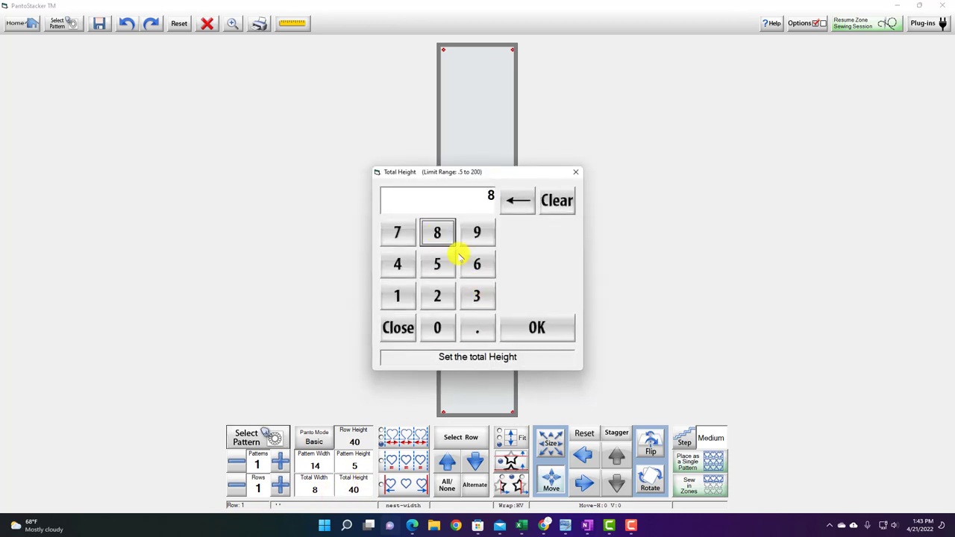
{"action": "left_click", "coordinate": [536, 327]}
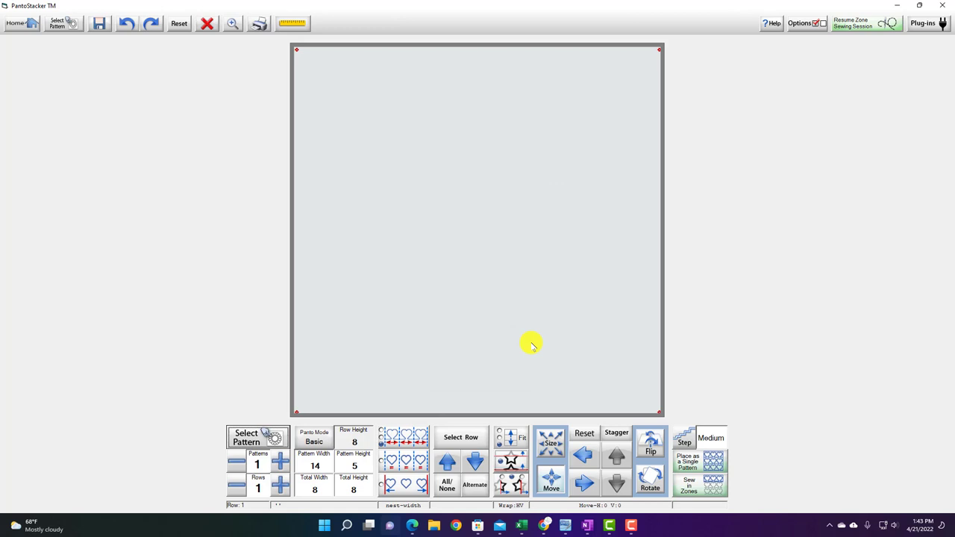
- Load dazzle.gpf into the block and center it with equal spacing
{"action": "left_click", "coordinate": [273, 438]}
{"action": "double_click", "coordinate": [248, 198]}
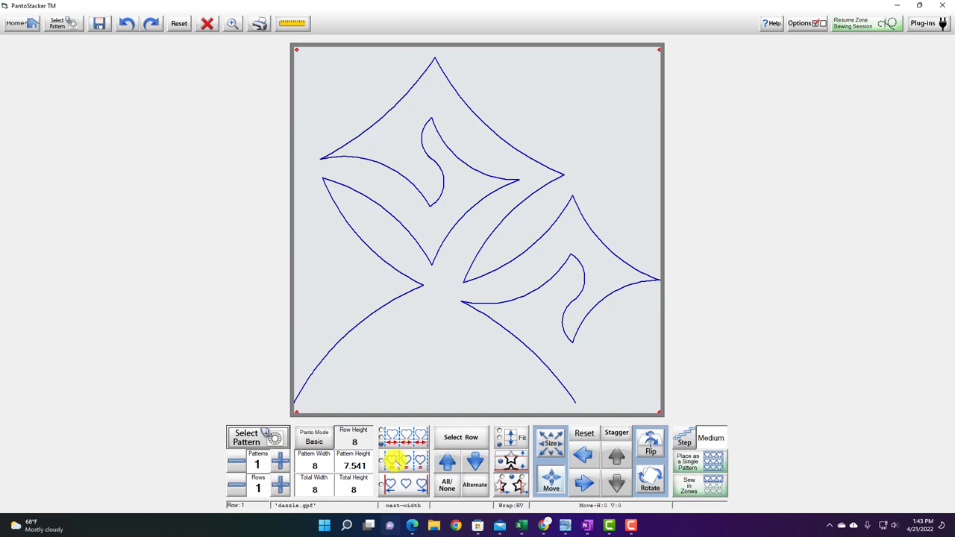
{"action": "left_click", "coordinate": [396, 461]}
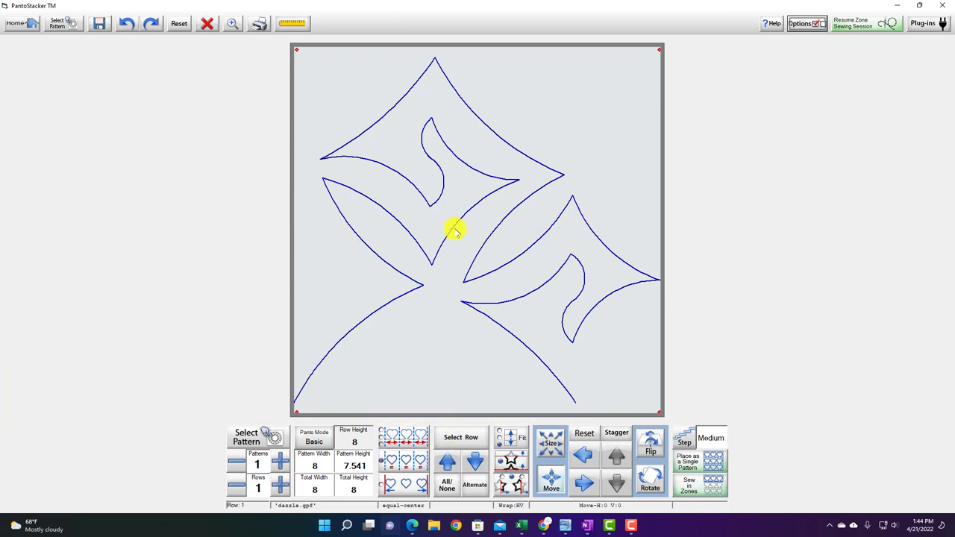
- Narrow the block width to 4 and nest the dazzle pattern to fit the 4-wide row
{"action": "left_click", "coordinate": [310, 487]}
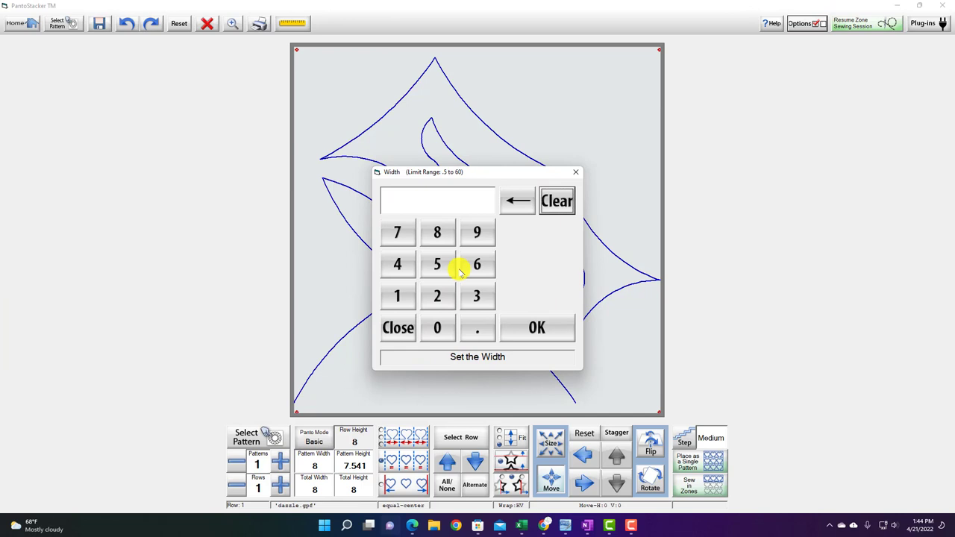
{"action": "left_click", "coordinate": [397, 265]}
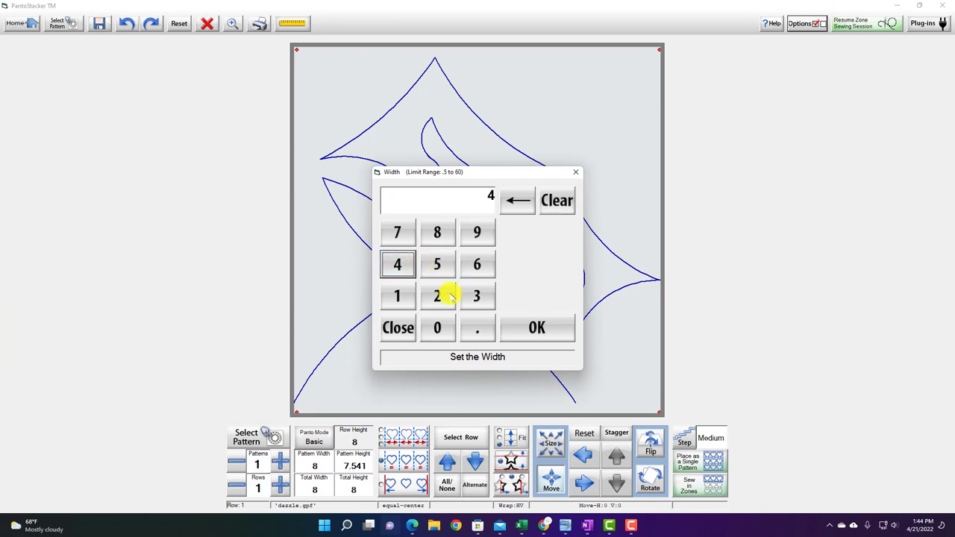
{"action": "left_click", "coordinate": [536, 328]}
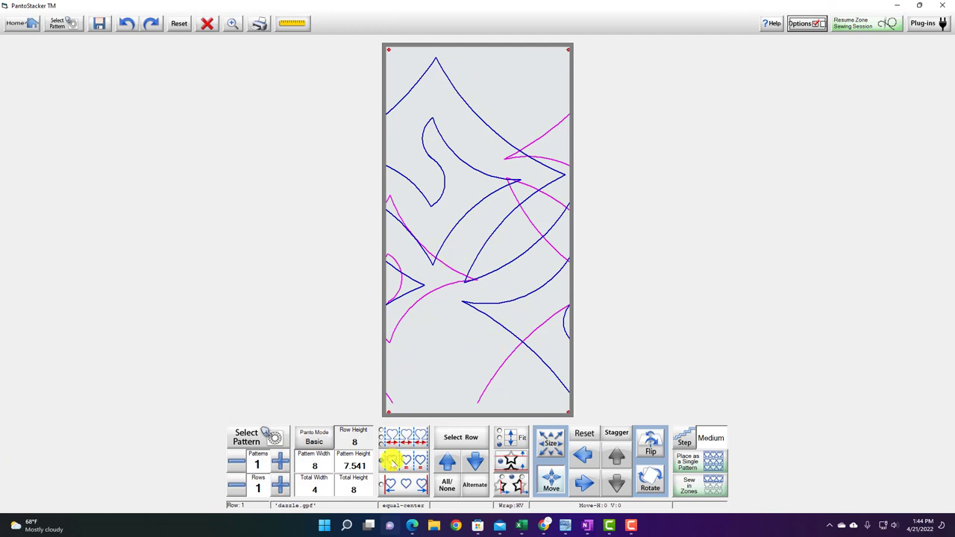
{"action": "left_click", "coordinate": [403, 437]}
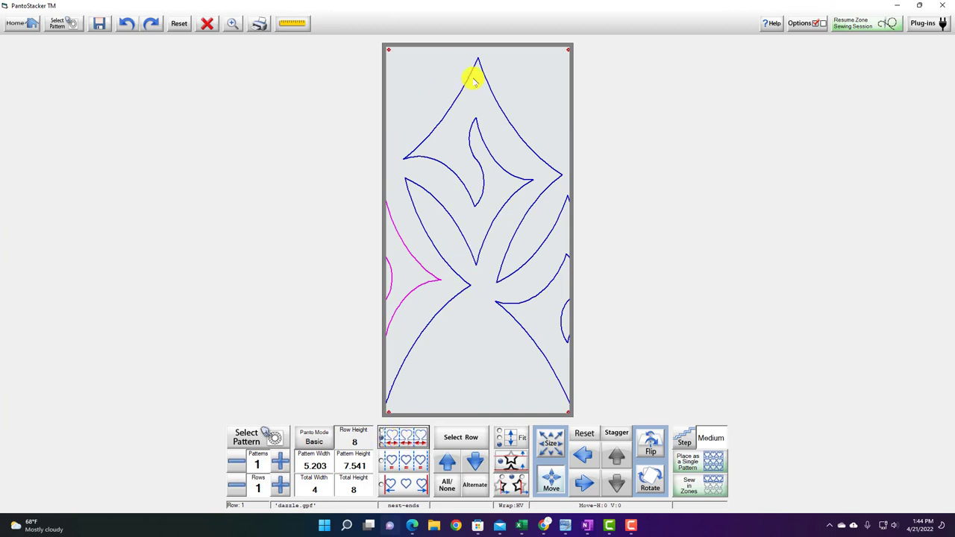
{"action": "left_click", "coordinate": [399, 434]}
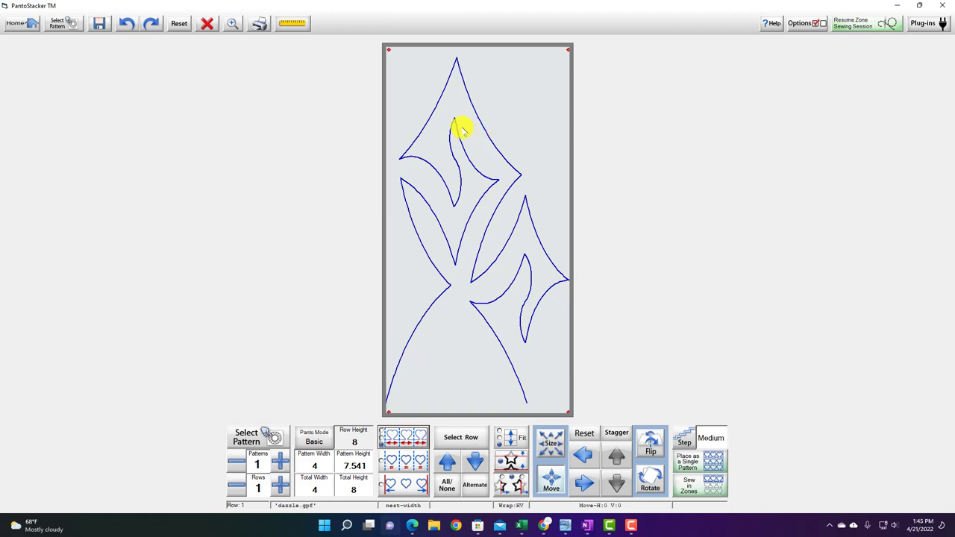
- Save the reshaped 4 × 8 design under the file name 'tall dazzle'
{"action": "left_click", "coordinate": [100, 23]}
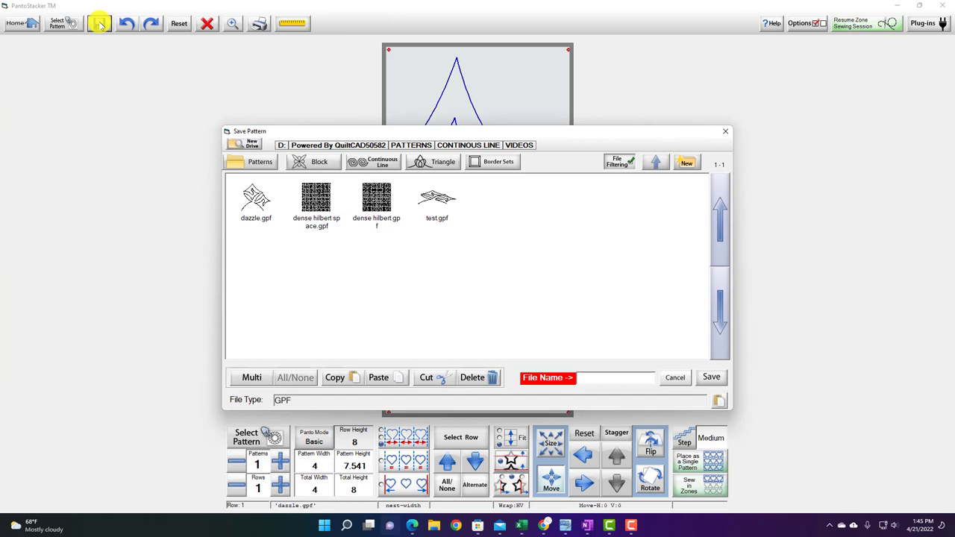
{"action": "left_click", "coordinate": [596, 373]}
{"action": "type", "text": "tall"}
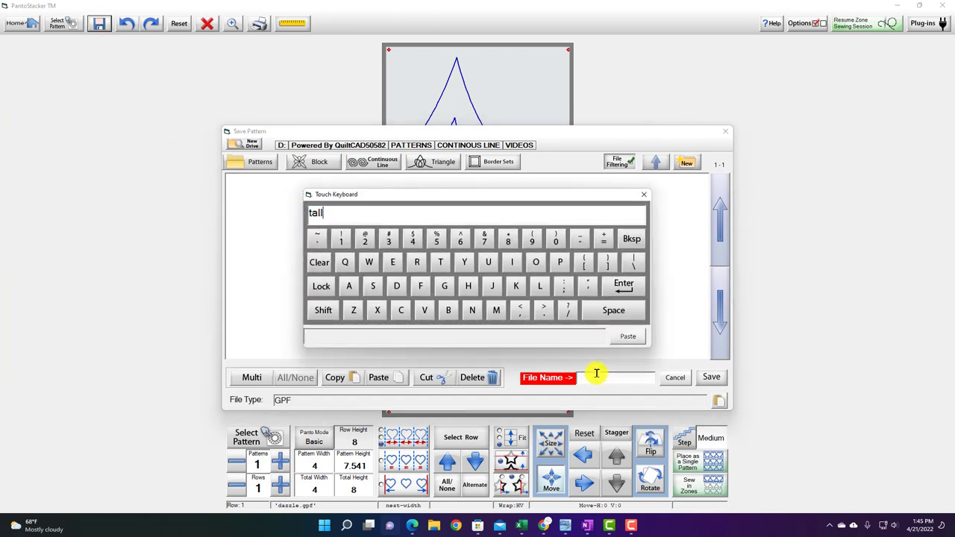
{"action": "type", "text": "l"}
{"action": "key", "text": "BackSpace"}
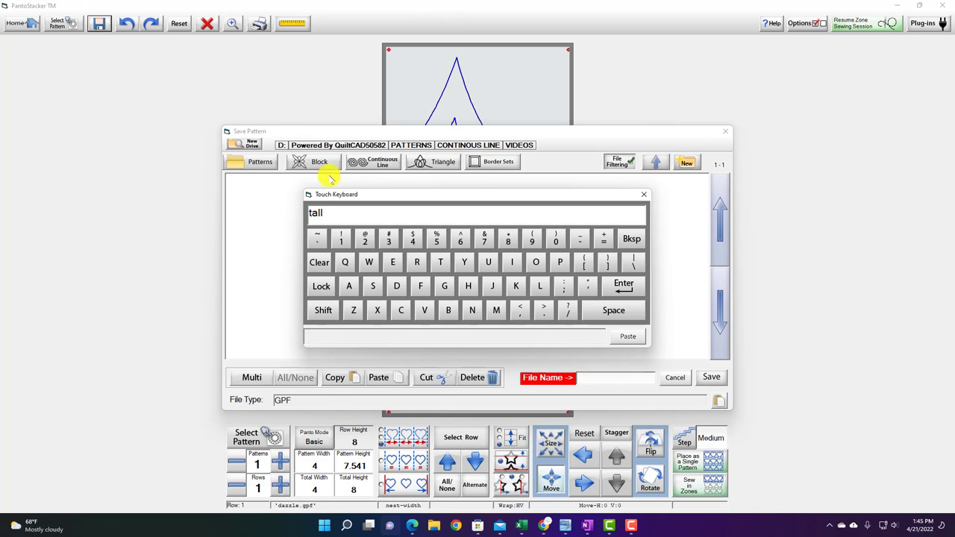
{"action": "type", "text": "da"}
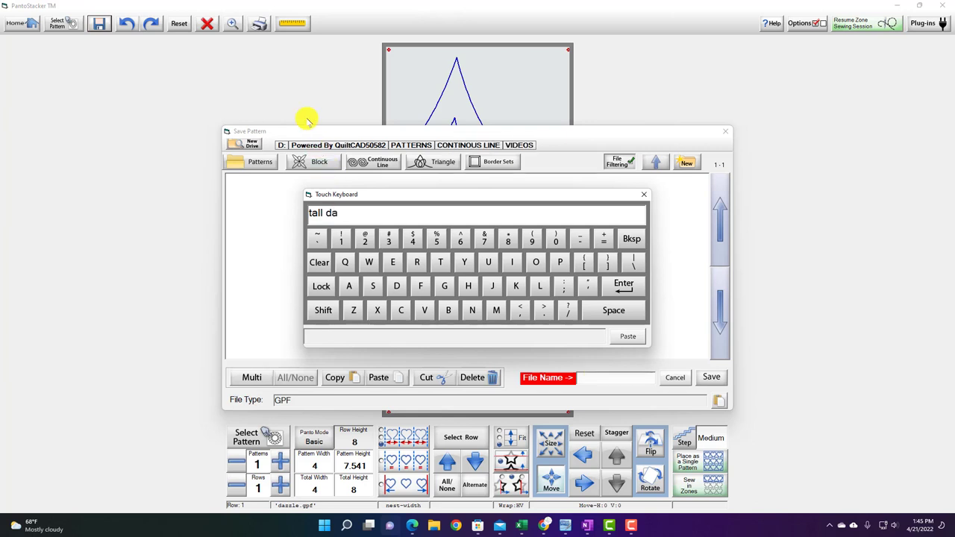
{"action": "type", "text": "zzle"}
{"action": "key", "text": "Return"}
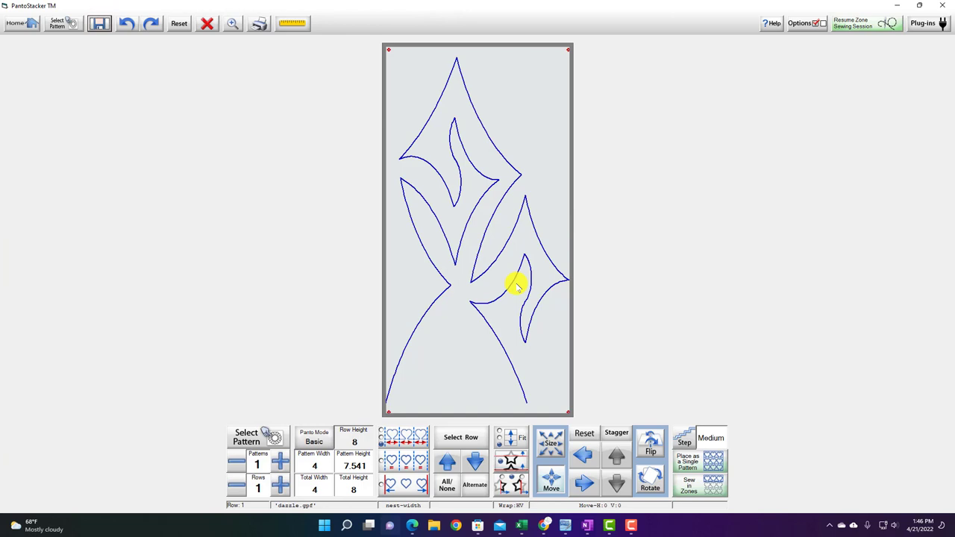
- Switch to Power Panto, size the quilt 40 × 40, and tile tall dazzle.gpf across it
{"action": "left_click", "coordinate": [314, 439]}
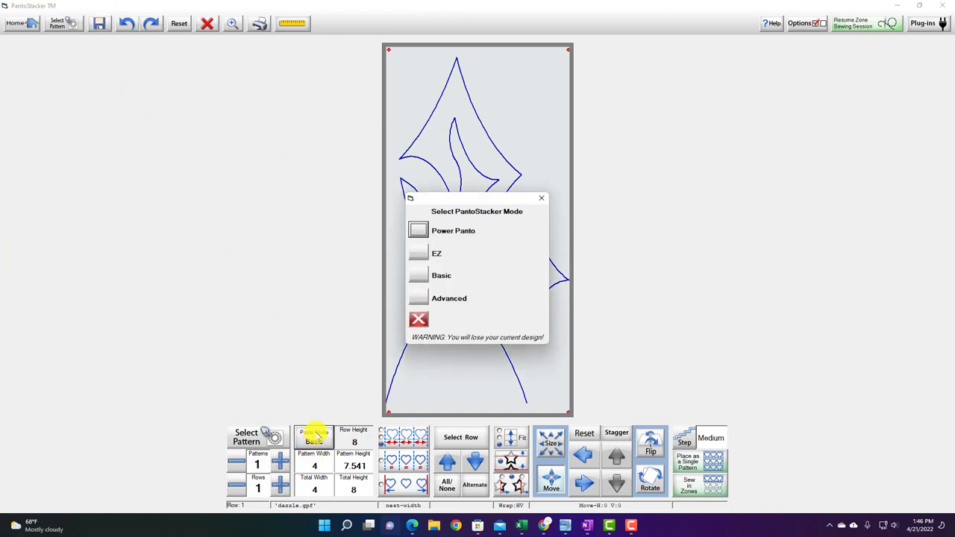
{"action": "left_click", "coordinate": [419, 231]}
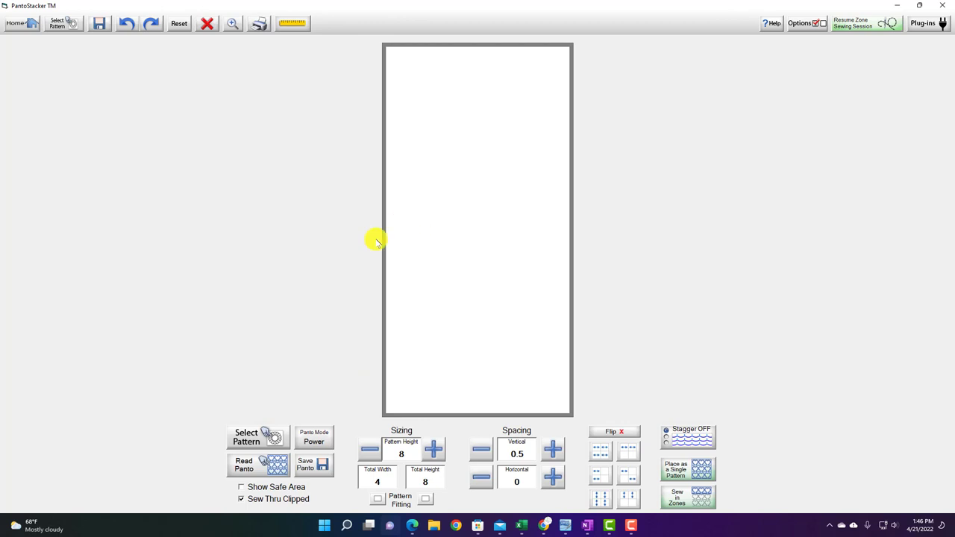
{"action": "left_click", "coordinate": [376, 480]}
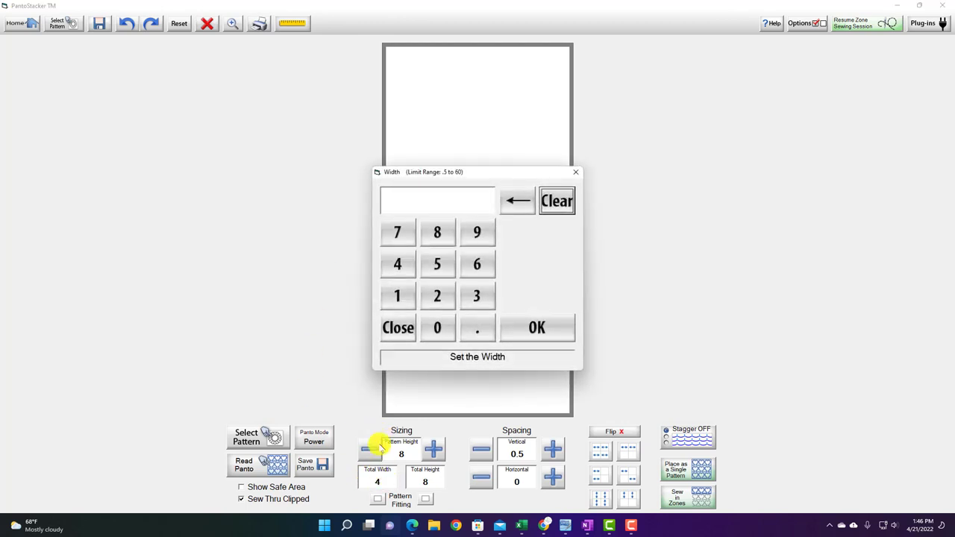
{"action": "left_click", "coordinate": [397, 265]}
{"action": "left_click", "coordinate": [437, 327]}
{"action": "left_click", "coordinate": [514, 327]}
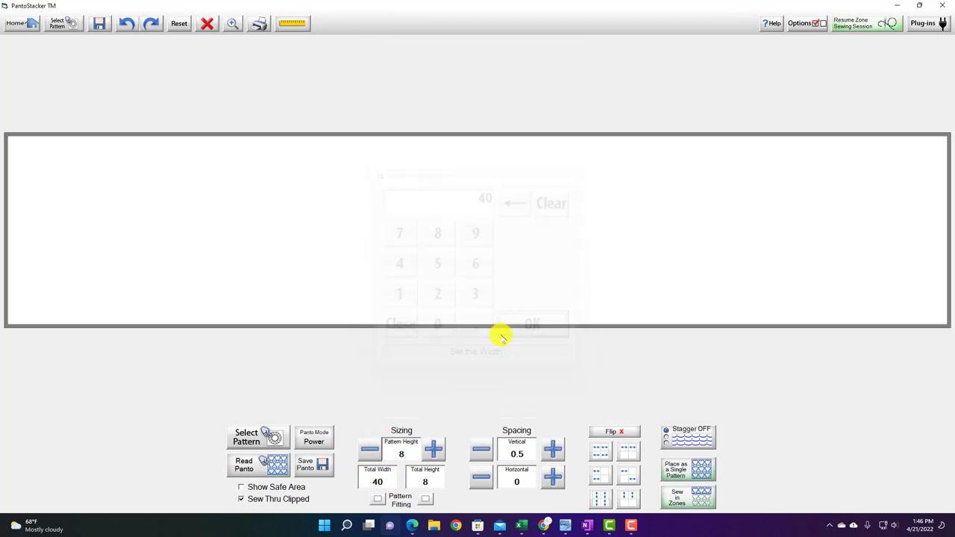
{"action": "left_click", "coordinate": [427, 481]}
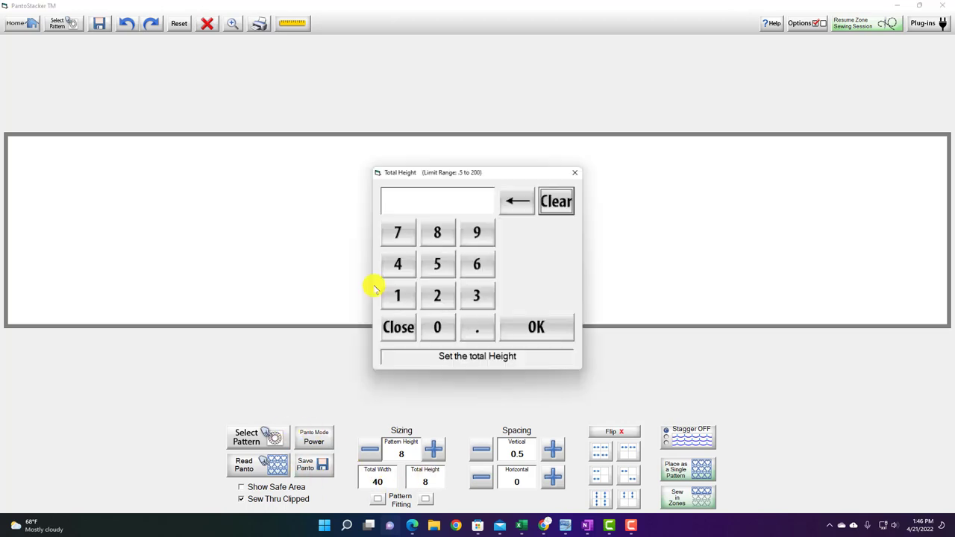
{"action": "left_click", "coordinate": [396, 264]}
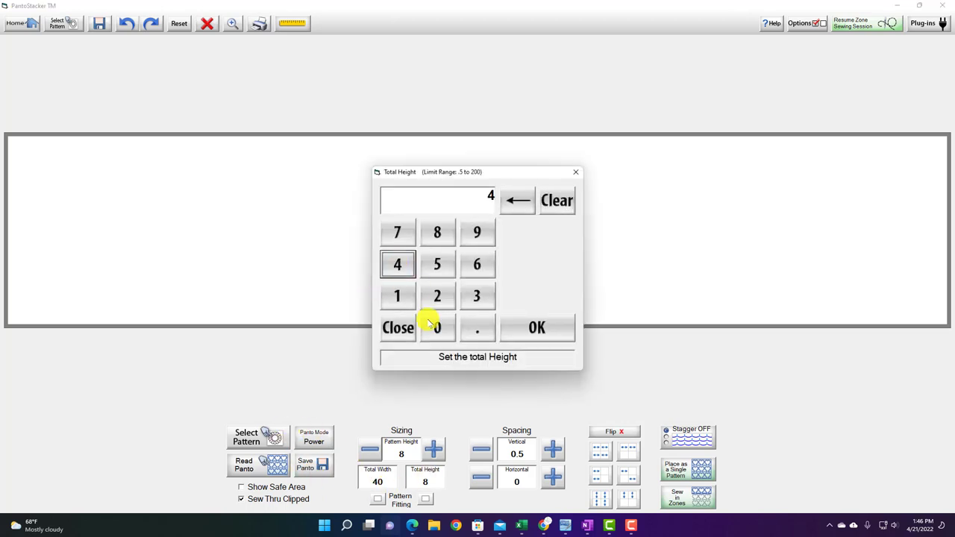
{"action": "left_click", "coordinate": [437, 327]}
{"action": "left_click", "coordinate": [568, 331]}
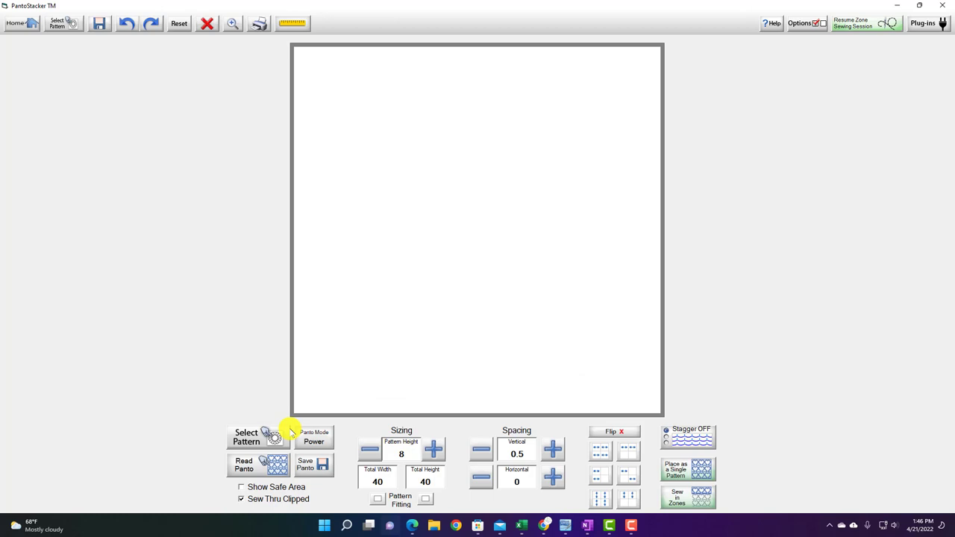
{"action": "left_click", "coordinate": [246, 437]}
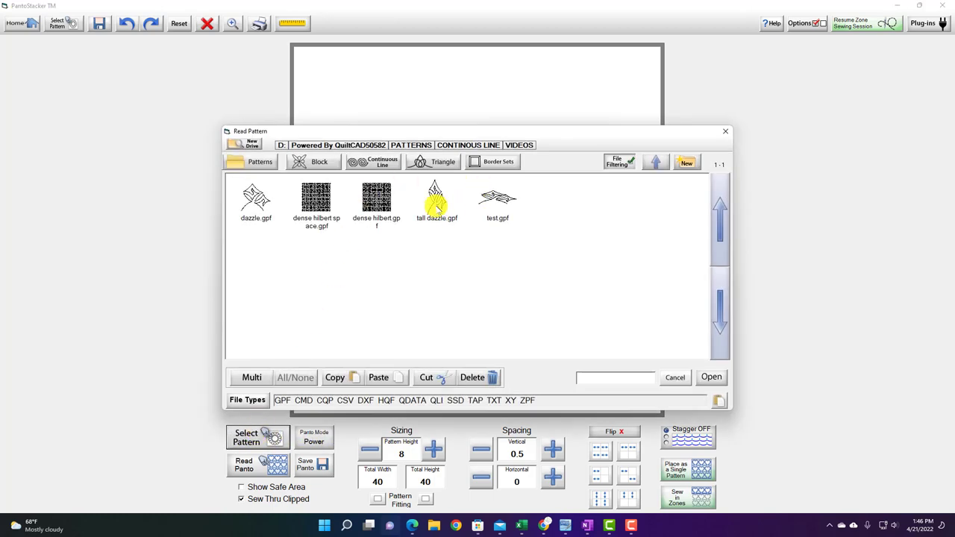
{"action": "double_click", "coordinate": [436, 200]}
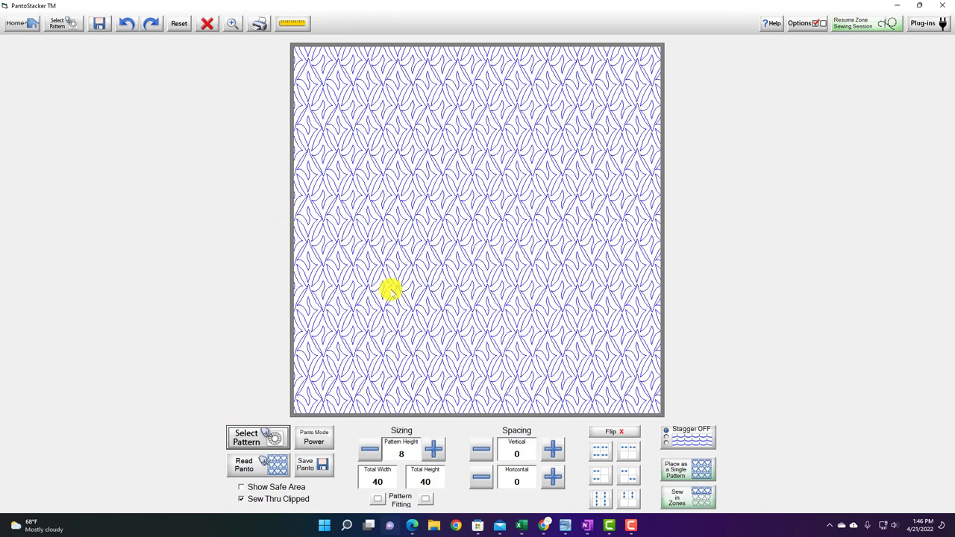
- Set the vertical spacing between tall dazzle rows to 0.5
{"action": "left_click", "coordinate": [517, 451]}
{"action": "left_click", "coordinate": [474, 340]}
{"action": "left_click", "coordinate": [441, 277]}
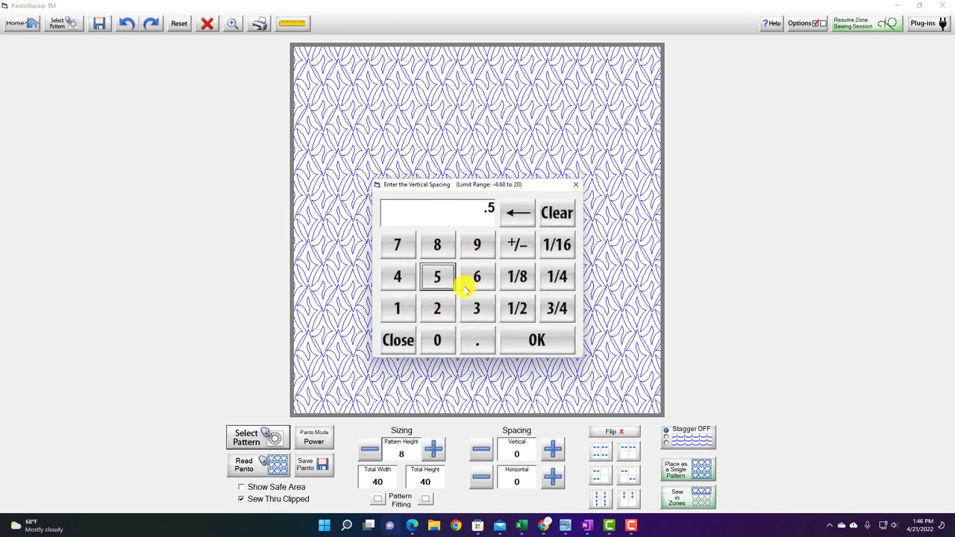
{"action": "left_click", "coordinate": [526, 338]}
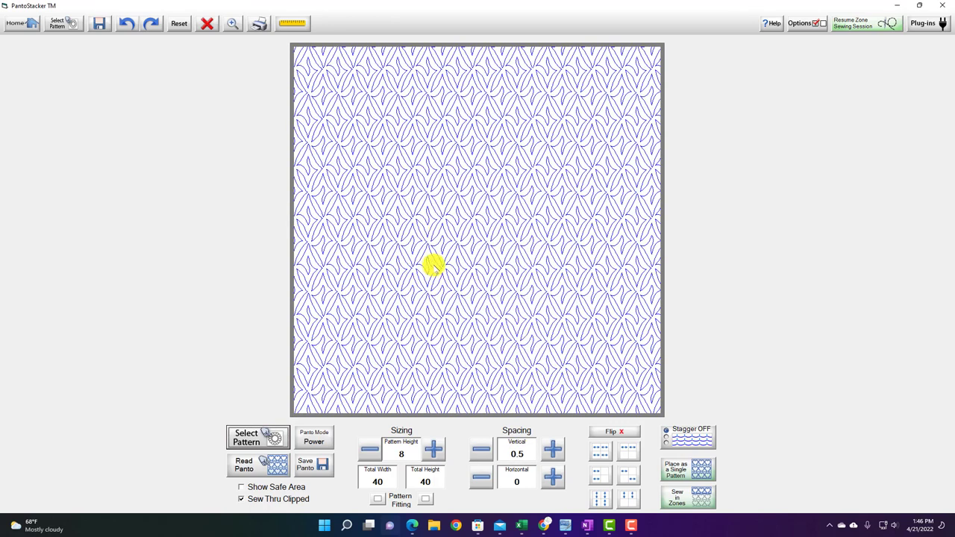